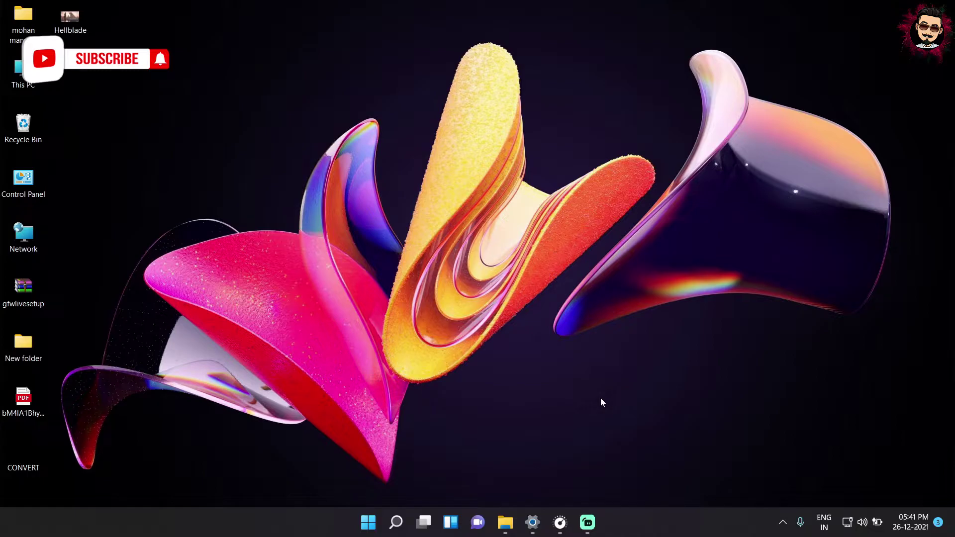
# Open Voice Recorder and play back Recording (44)
pyautogui.moveTo(532, 526)
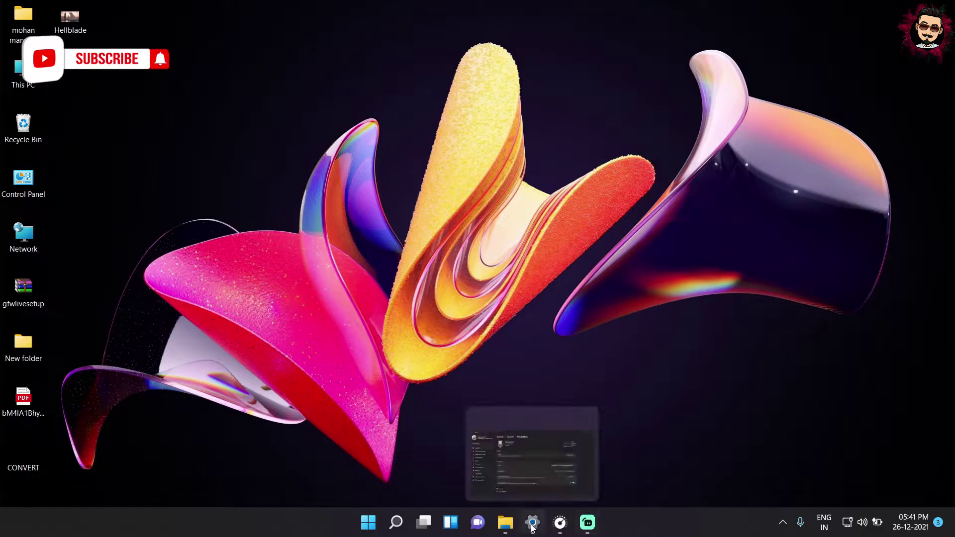
pyautogui.click(396, 522)
pyautogui.click(306, 268)
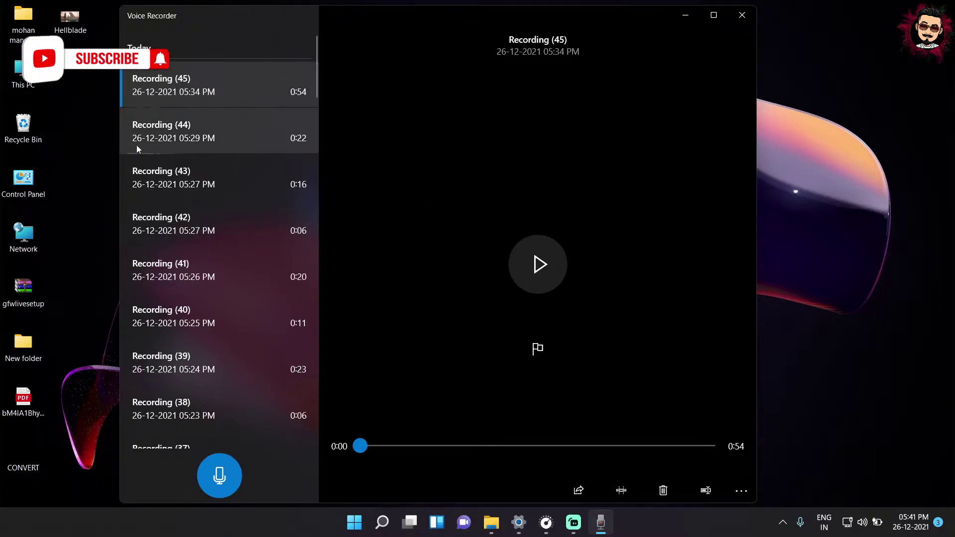
pyautogui.click(177, 137)
pyautogui.click(537, 264)
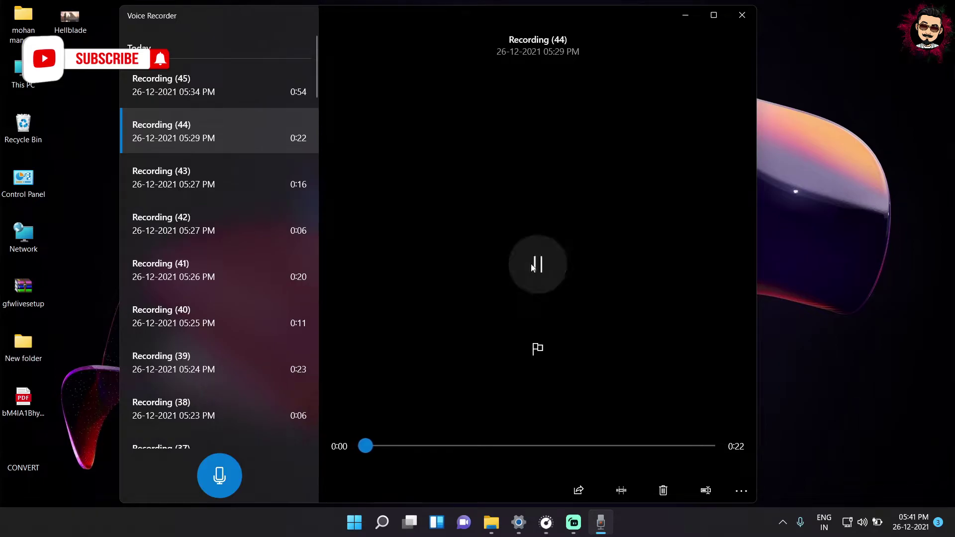
# Play part of Recording (43), and select Recording (41) in the list of today's recordings
pyautogui.click(191, 185)
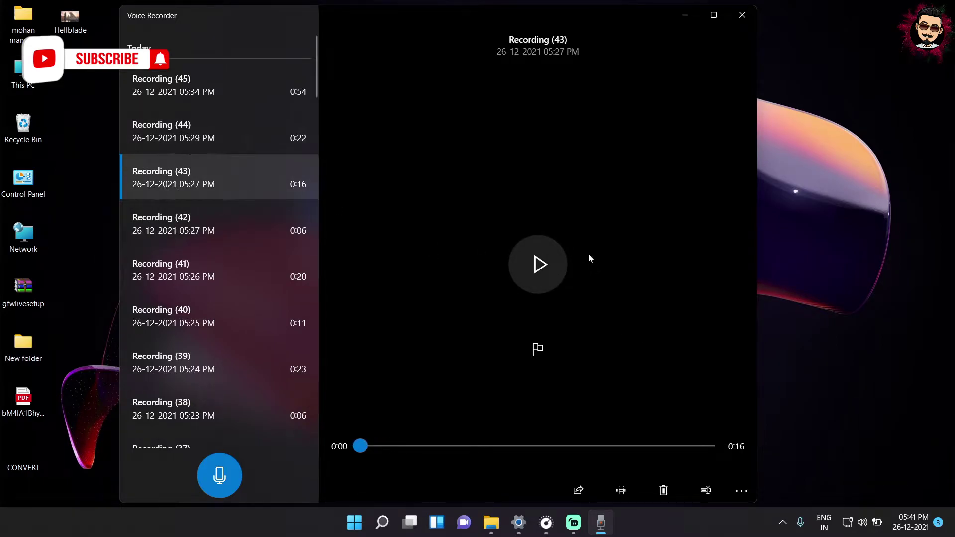
pyautogui.click(536, 263)
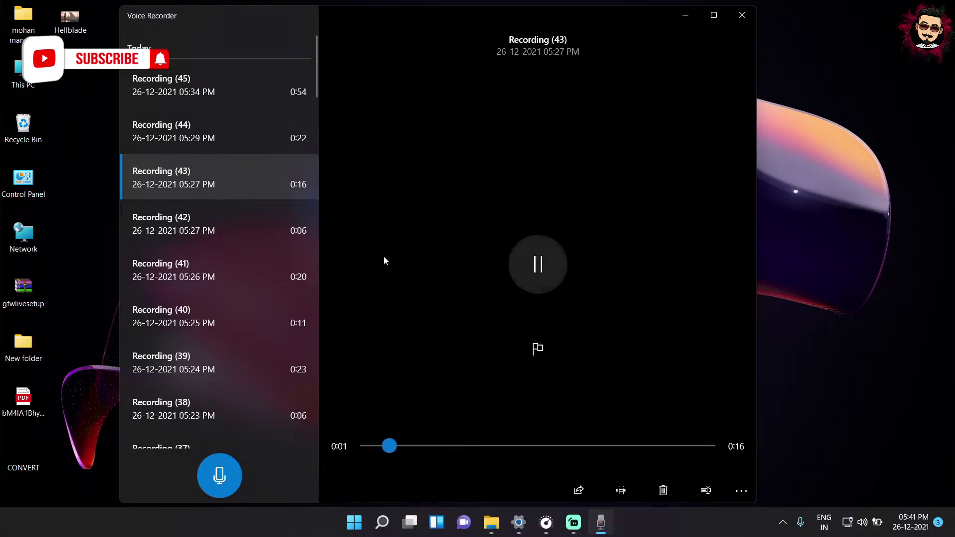
pyautogui.click(181, 278)
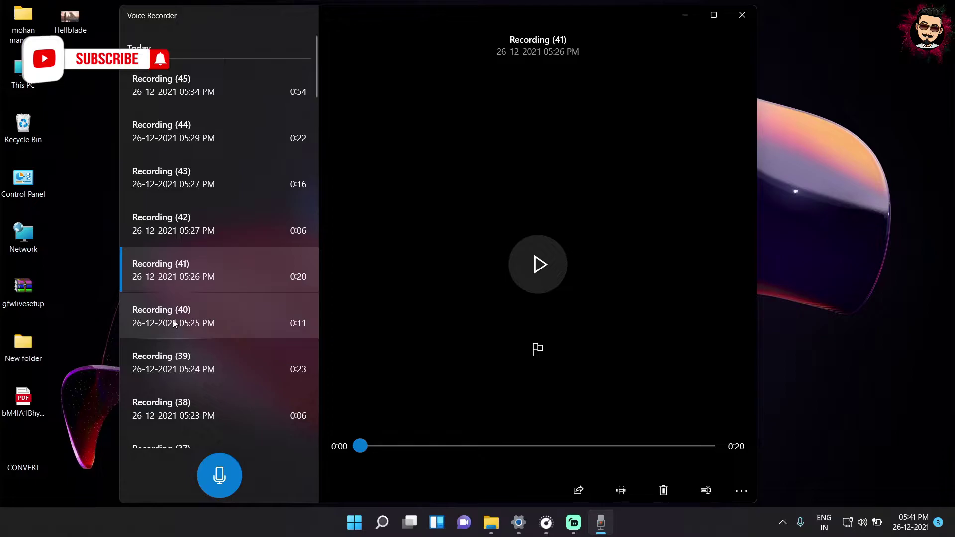
# Play back Recording (35), the oldest of today's recordings, and pause it partway through
pyautogui.scroll(-2, 197, 332)
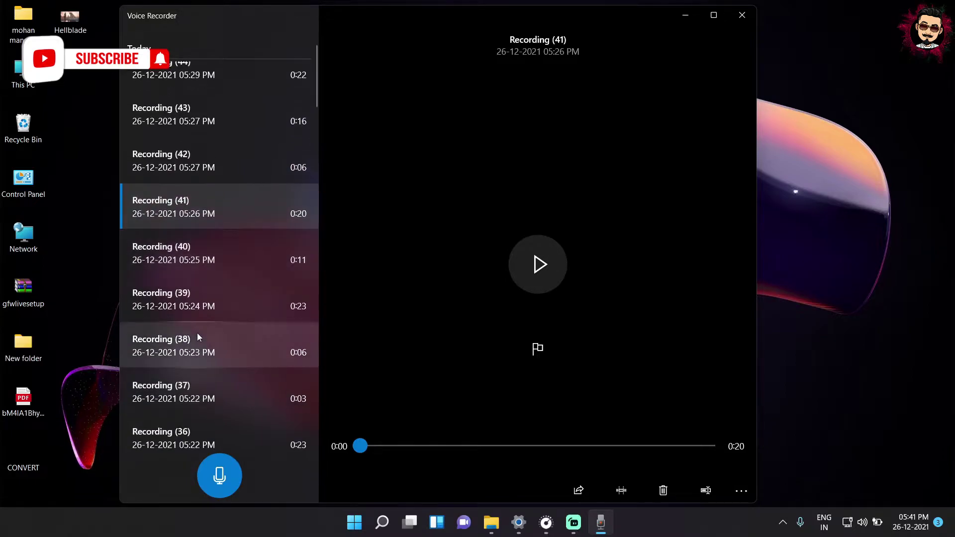
pyautogui.scroll(-3, 198, 337)
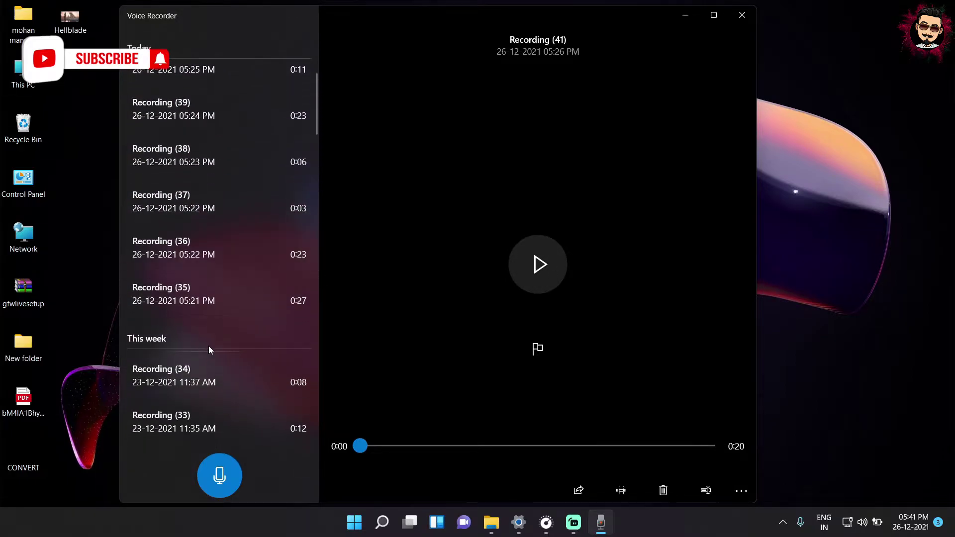
pyautogui.click(149, 287)
pyautogui.click(539, 264)
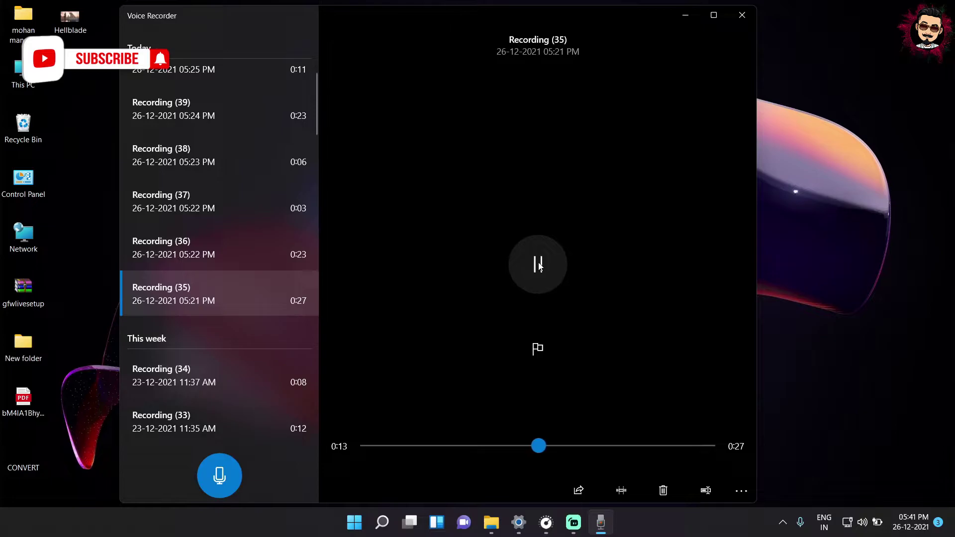
pyautogui.click(538, 266)
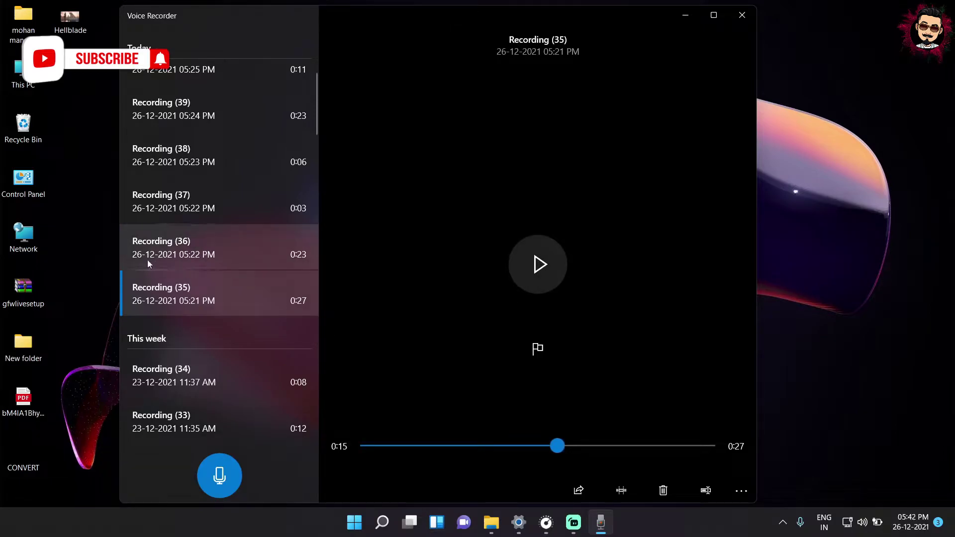
# Listen to short portions of Recording (36) and Recording (37), pausing each one
pyautogui.click(160, 255)
pyautogui.click(533, 261)
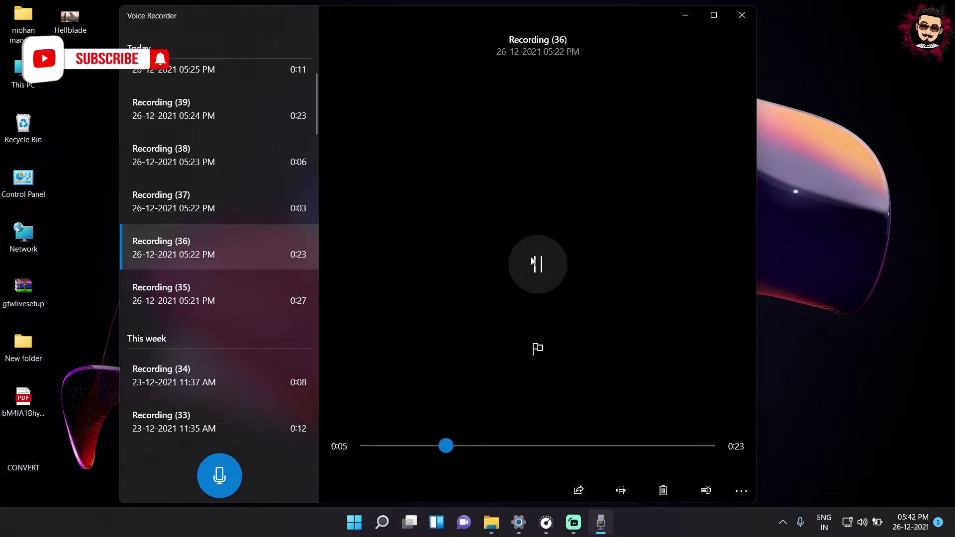
pyautogui.click(533, 260)
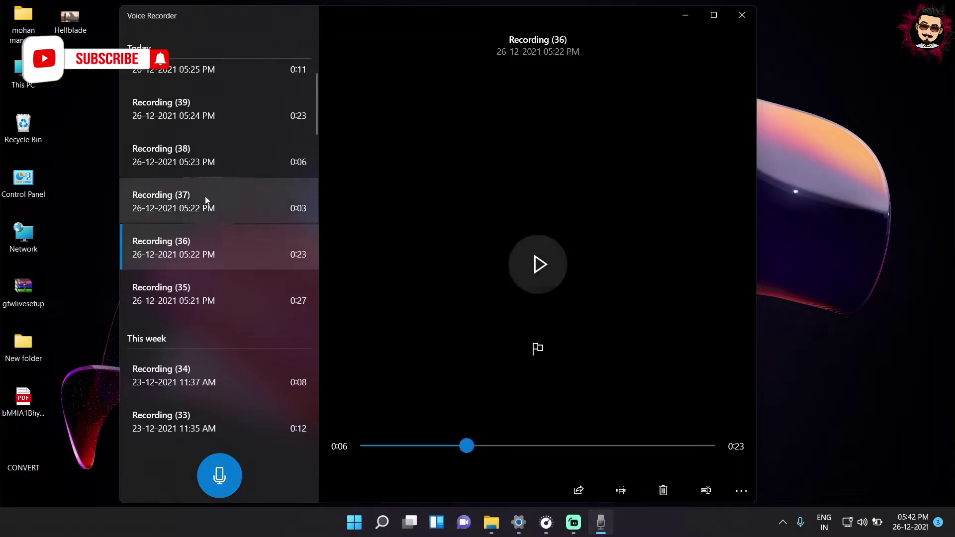
pyautogui.click(185, 209)
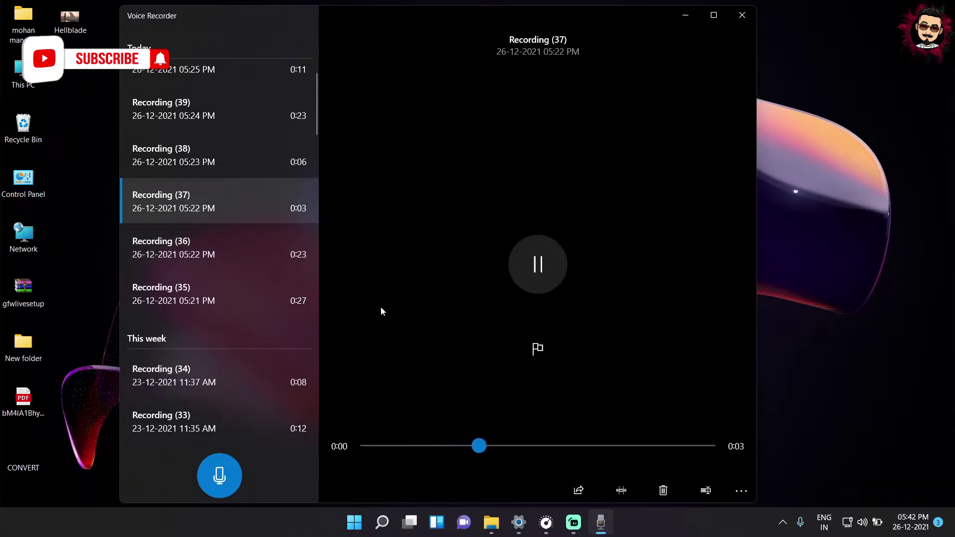
pyautogui.click(525, 269)
# Play Recording (38) in two short portions, pausing after each
pyautogui.click(191, 158)
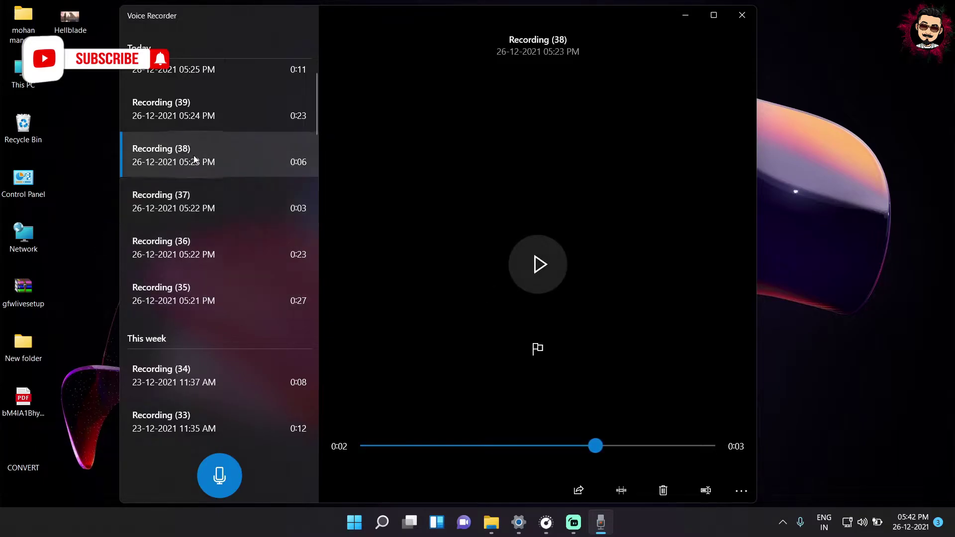
pyautogui.click(535, 271)
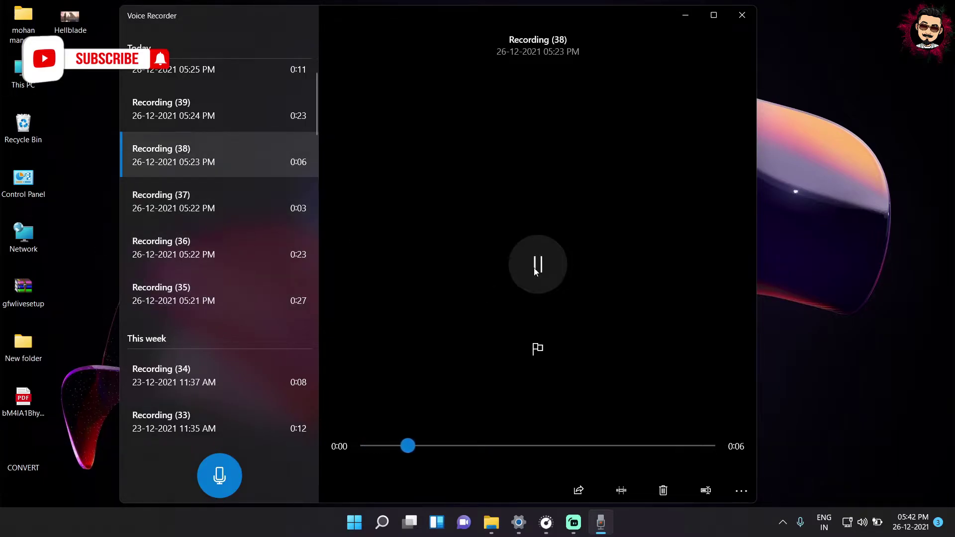
pyautogui.click(535, 270)
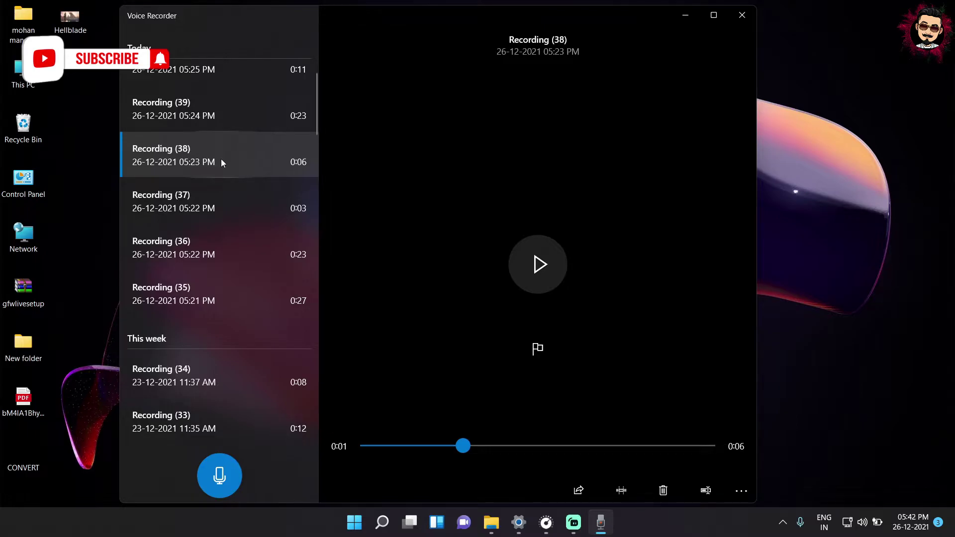
pyautogui.click(538, 265)
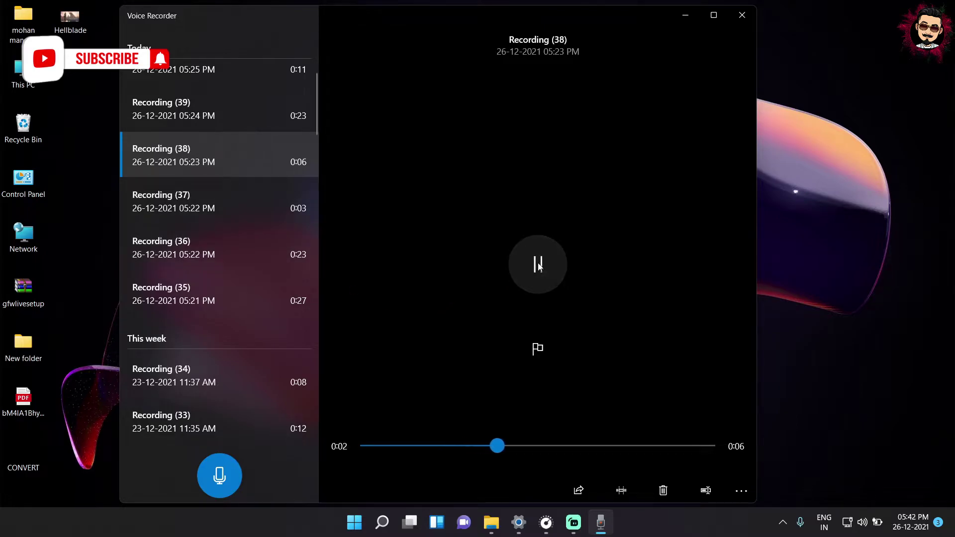
pyautogui.click(538, 265)
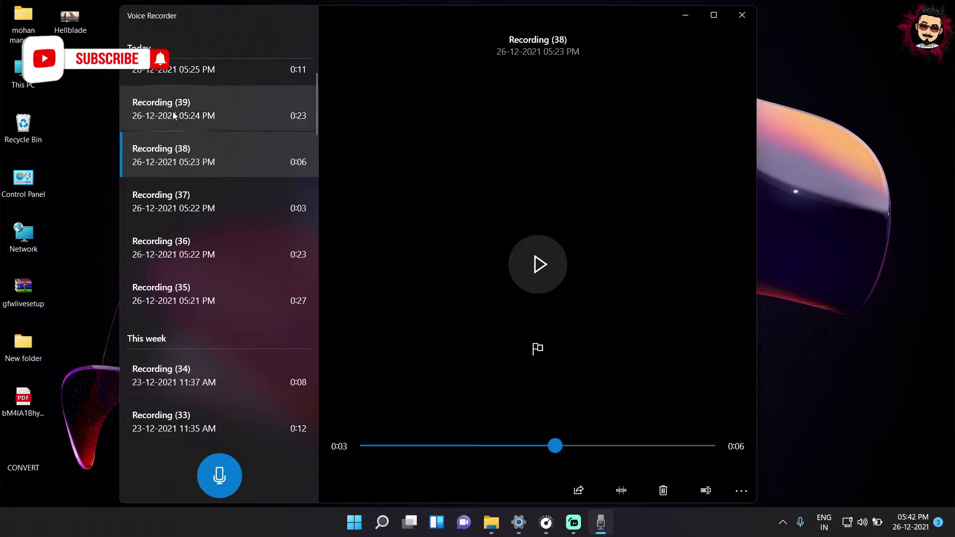
# Play the first few seconds of Recording (39) and pause it
pyautogui.click(174, 115)
pyautogui.click(532, 263)
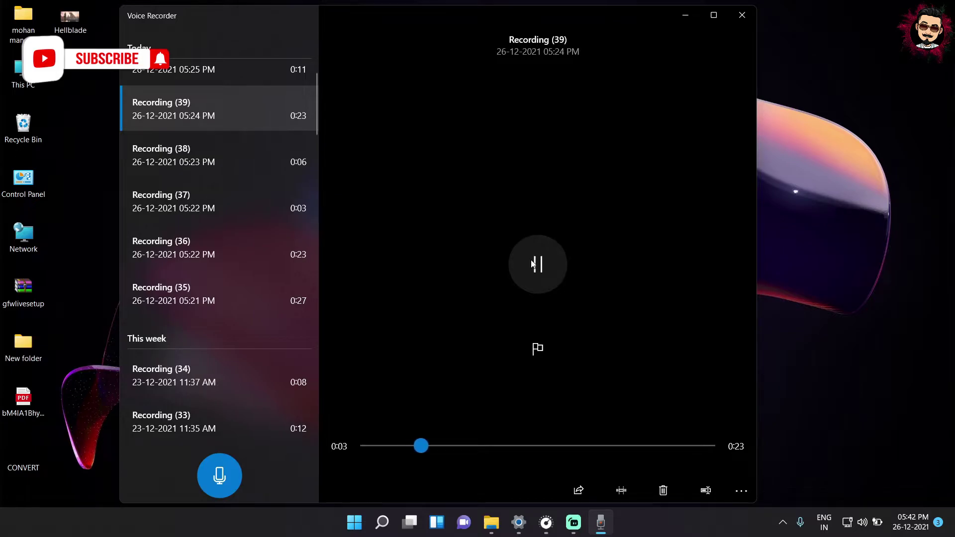
pyautogui.click(532, 263)
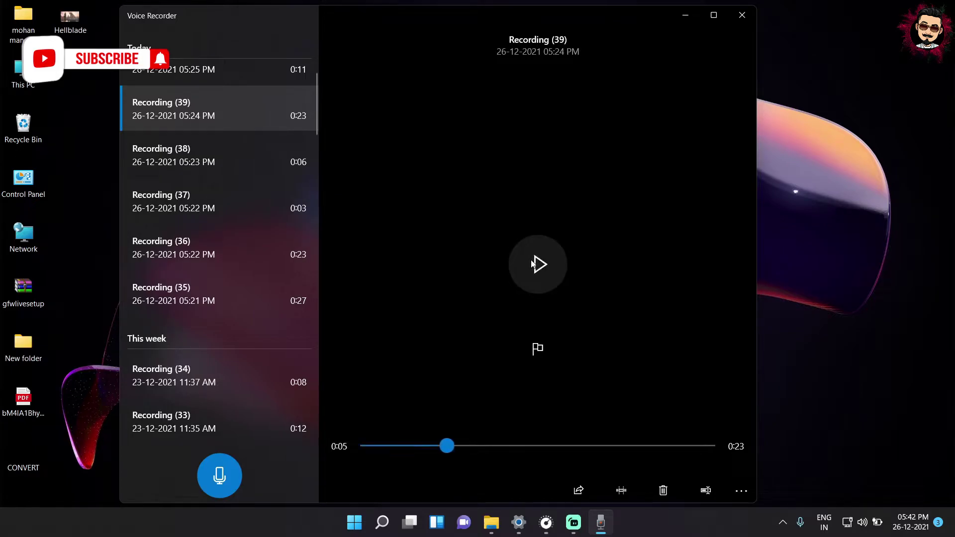
# Play Recording (42) to its end and minimize the Voice Recorder window
pyautogui.scroll(3, 238, 232)
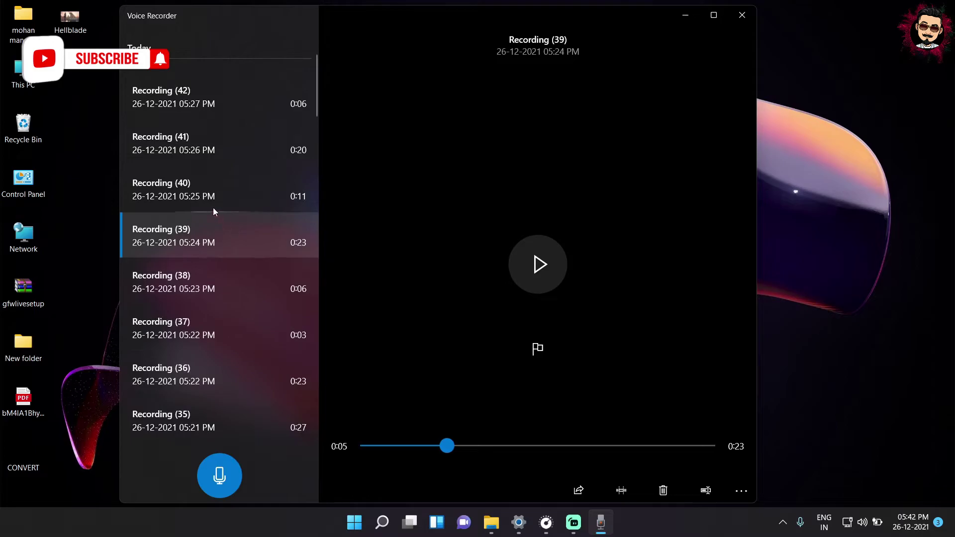
pyautogui.click(190, 98)
pyautogui.click(572, 274)
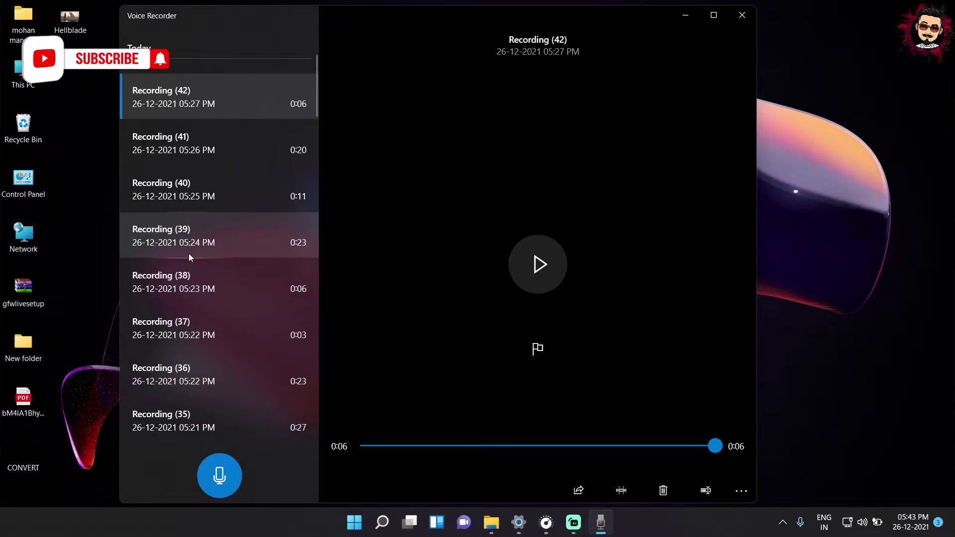
pyautogui.click(680, 16)
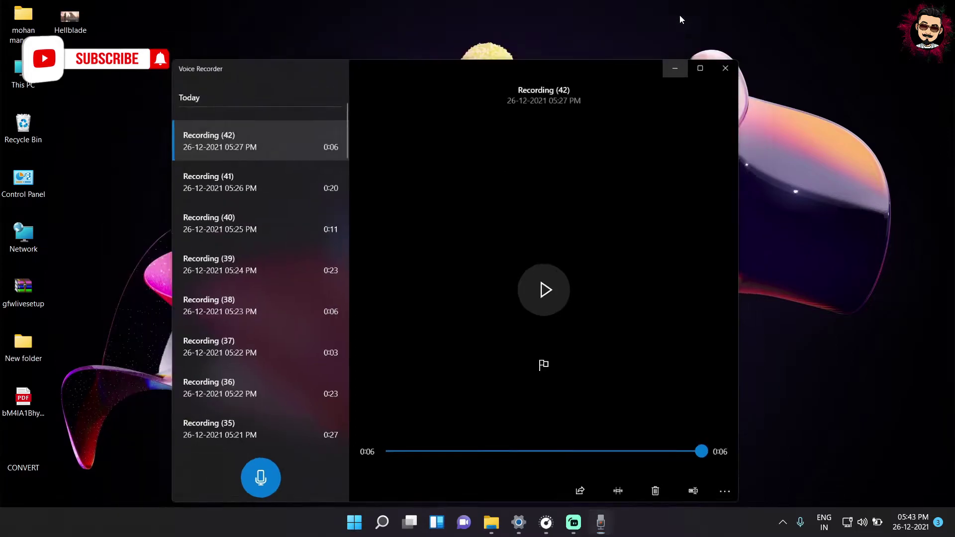
pyautogui.rightClick(544, 50)
pyautogui.click(575, 103)
pyautogui.rightClick(577, 104)
pyautogui.click(609, 156)
pyautogui.rightClick(622, 121)
pyautogui.click(668, 176)
pyautogui.rightClick(663, 121)
pyautogui.click(698, 174)
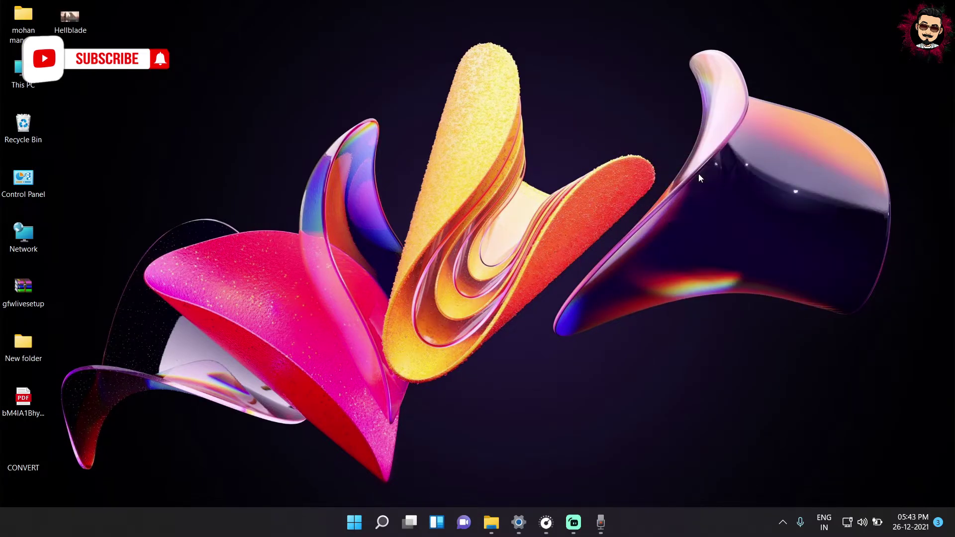
# Review the microphone settings in Realtek Audio Console and choose Headset for the analog connector in the device advanced settings
pyautogui.click(546, 522)
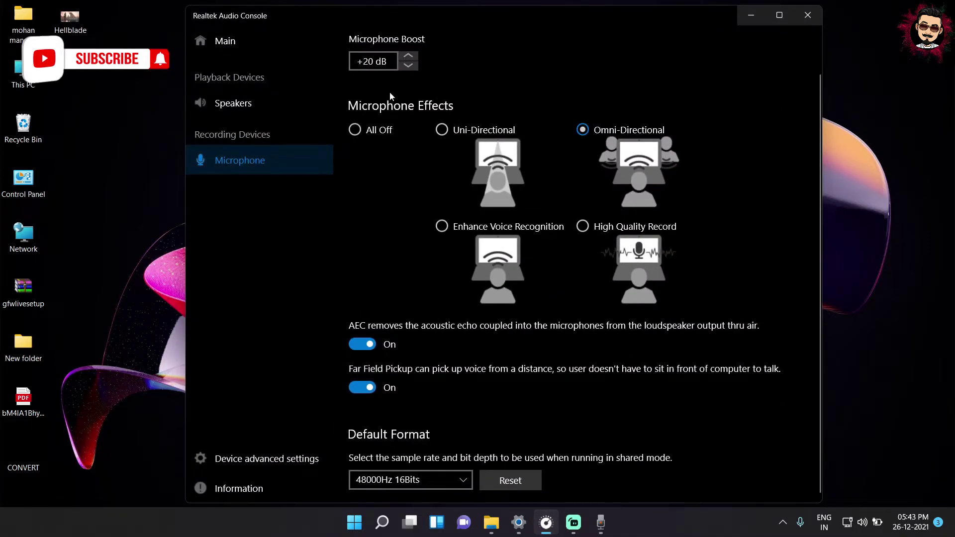
pyautogui.click(232, 161)
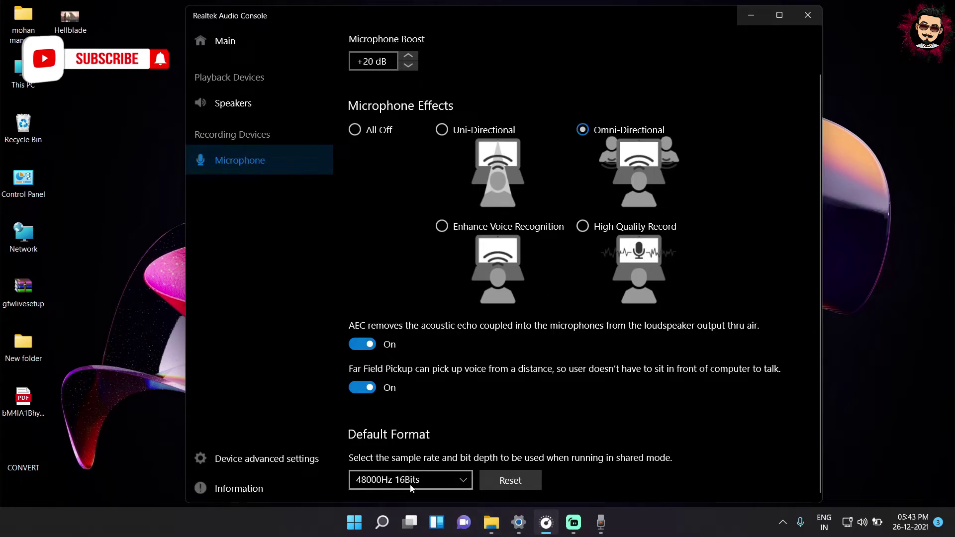
pyautogui.click(242, 458)
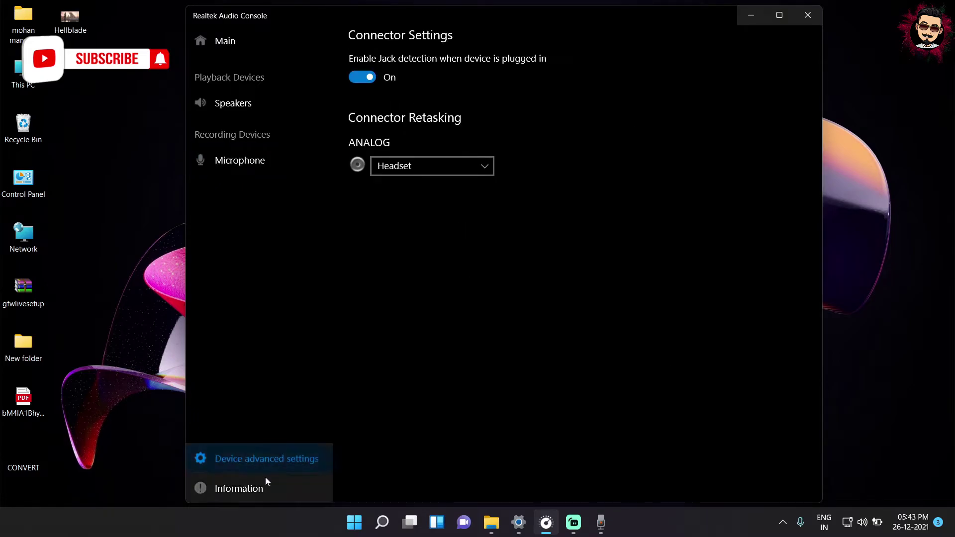
pyautogui.click(415, 172)
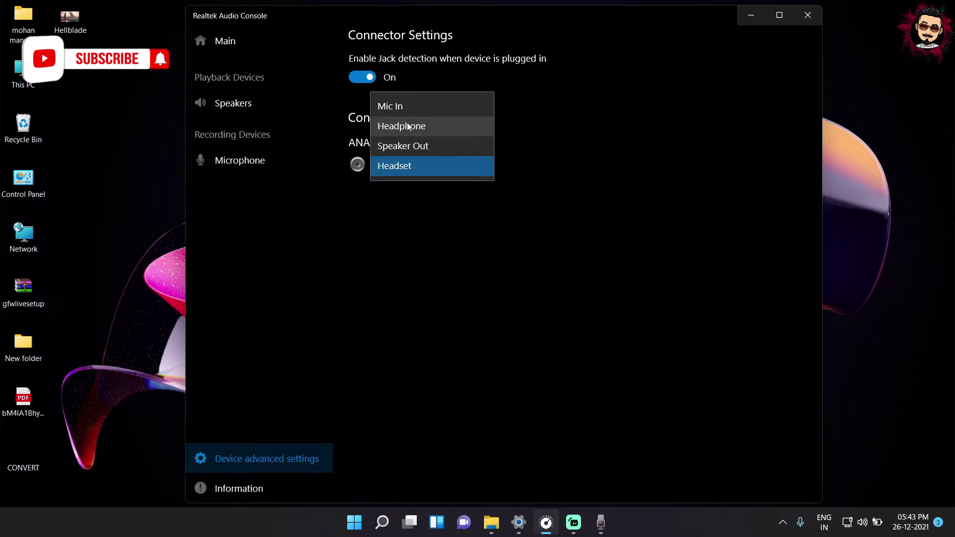
pyautogui.click(407, 169)
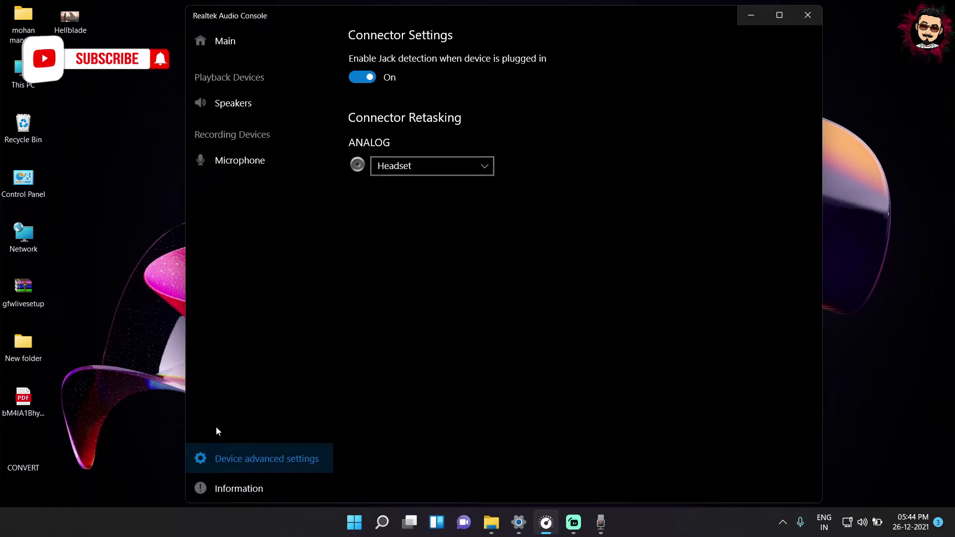
# View the speaker settings and close Realtek Audio Console
pyautogui.click(261, 102)
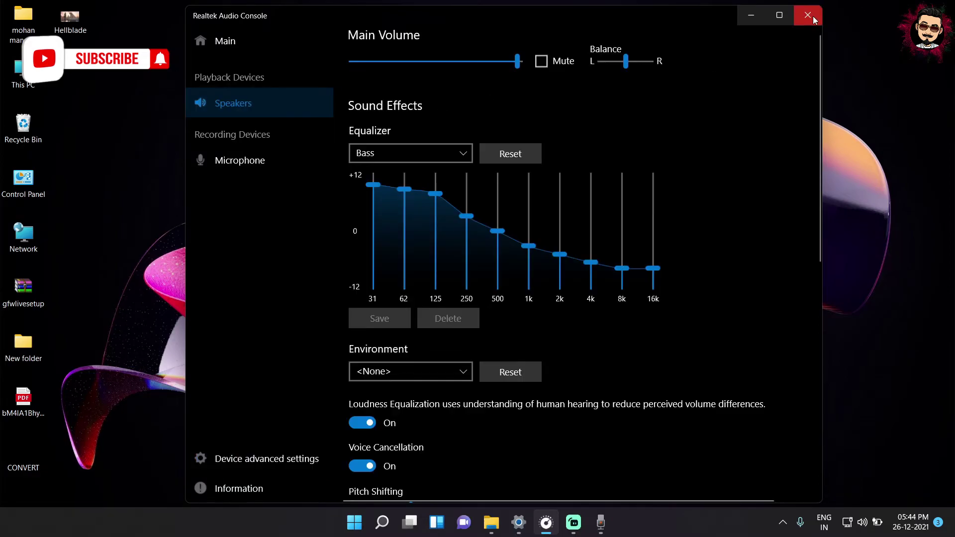
pyautogui.click(813, 19)
pyautogui.rightClick(622, 104)
pyautogui.click(658, 159)
pyautogui.rightClick(658, 159)
pyautogui.click(683, 208)
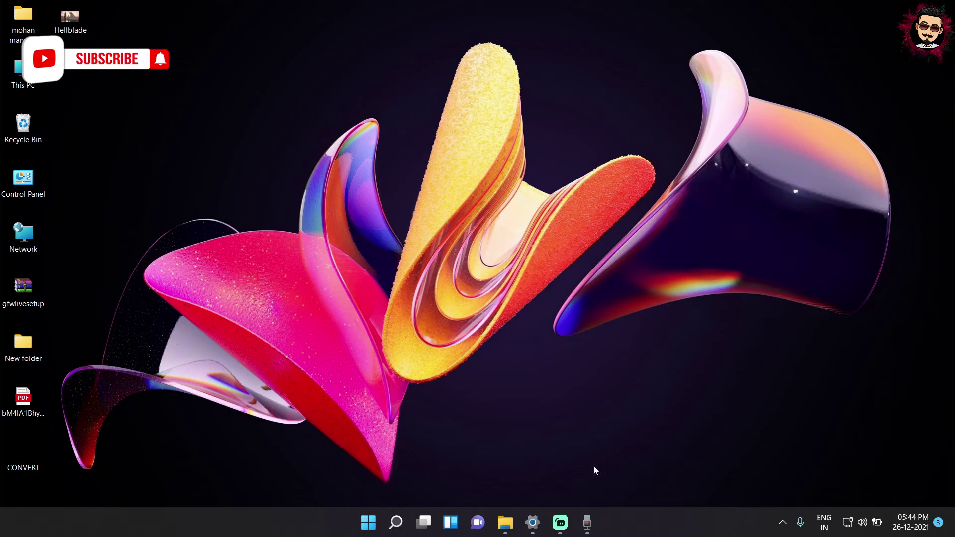
# Switch to Windows Settings and open the classic Sound dialog from the Sound page, showing its recording devices
pyautogui.moveTo(532, 522)
pyautogui.click(524, 479)
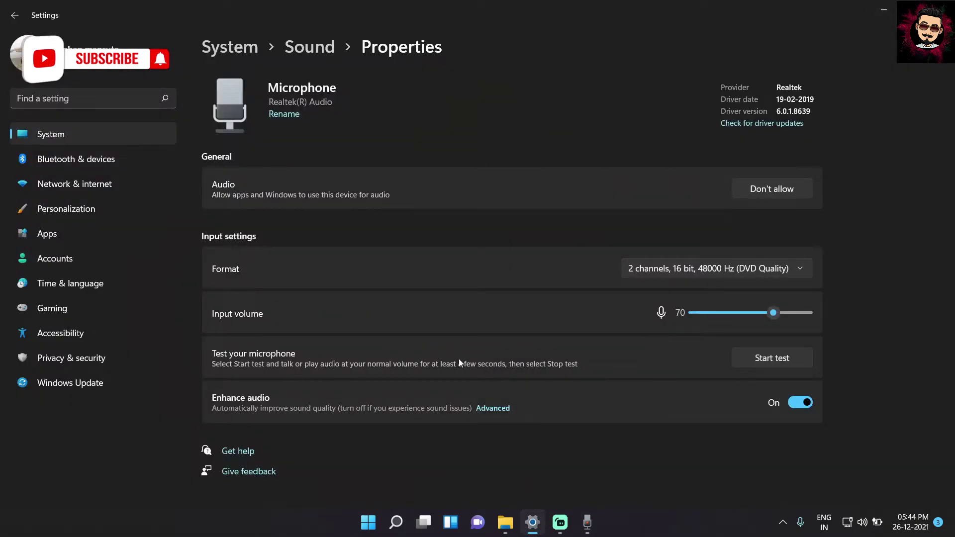
pyautogui.click(309, 46)
pyautogui.scroll(-5, 421, 223)
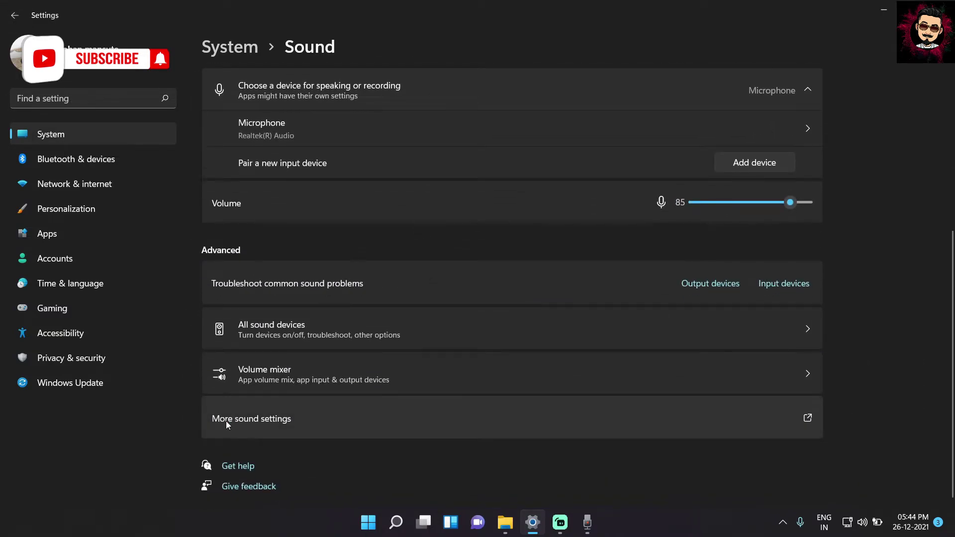
pyautogui.click(226, 421)
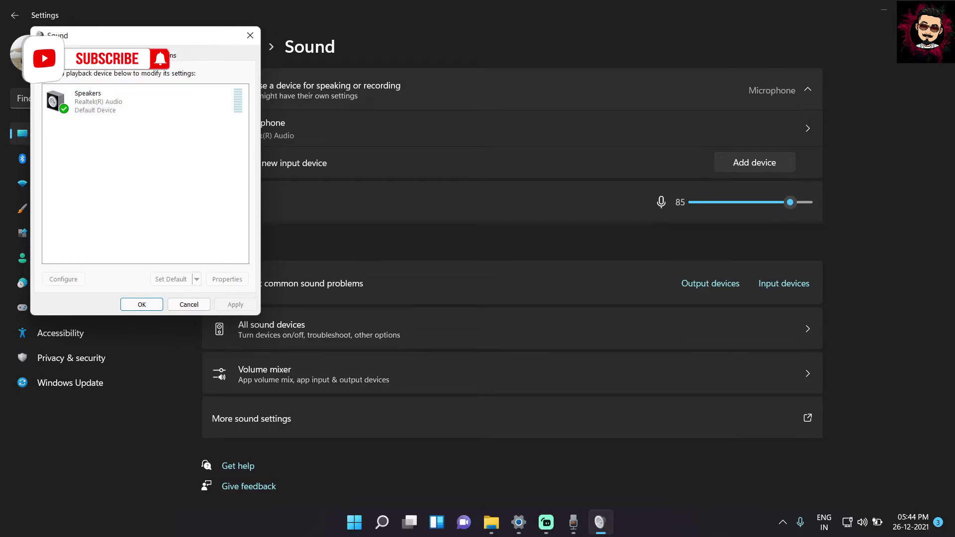
pyautogui.click(94, 56)
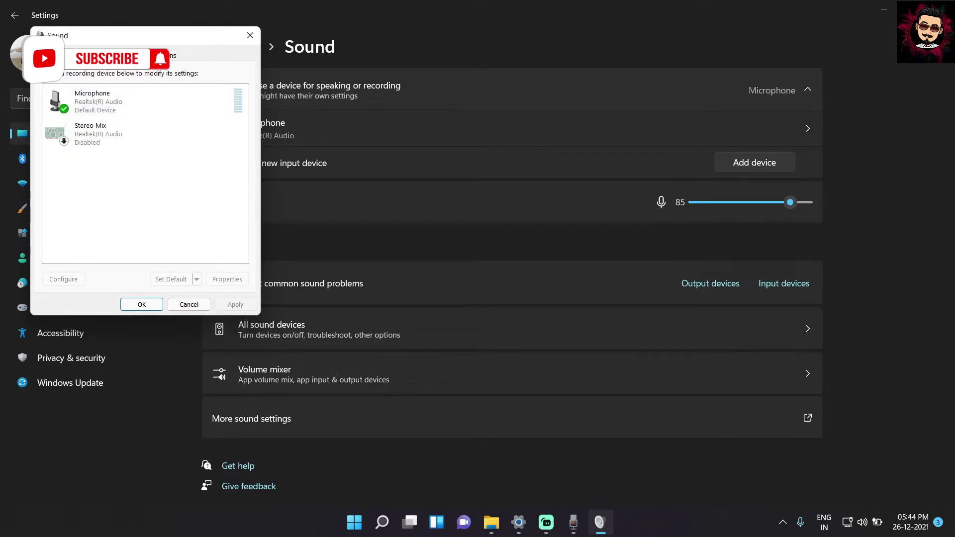
# Set the Realtek microphone's level to 84 with Microphone Boost at +20.0 dB, then accept the changes and close the Sound dialog
pyautogui.doubleClick(94, 102)
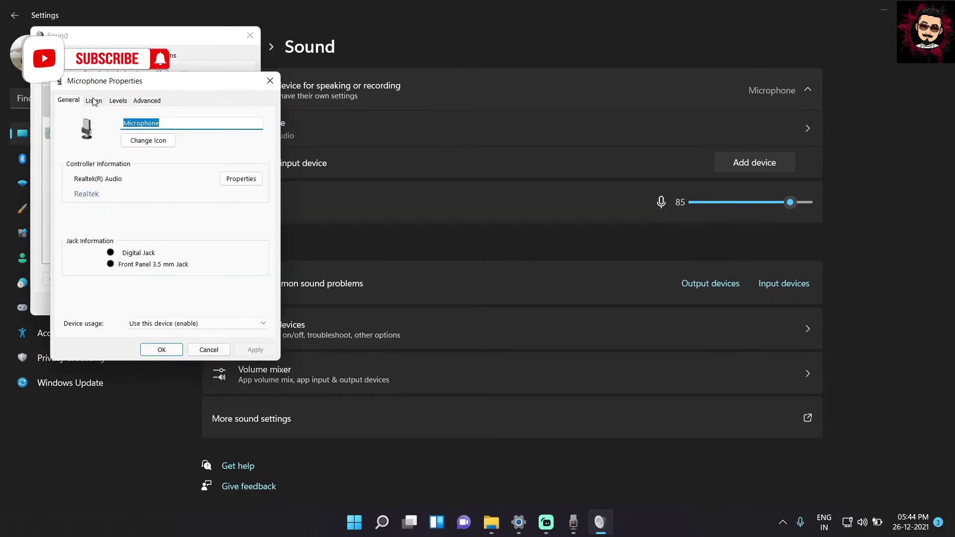
pyautogui.click(119, 100)
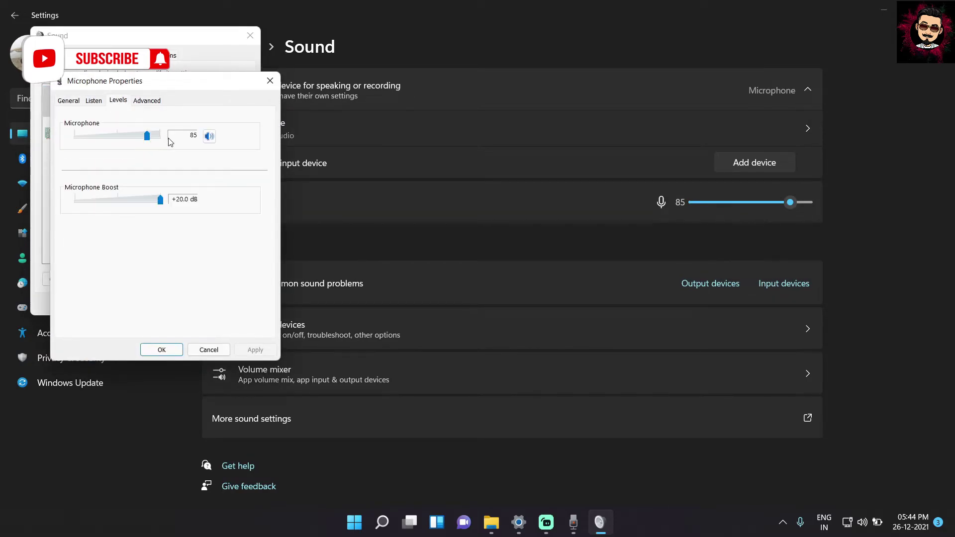
pyautogui.moveTo(147, 137)
pyautogui.mouseDown()
pyautogui.moveTo(121, 137)
pyautogui.moveTo(163, 144)
pyautogui.moveTo(150, 145)
pyautogui.mouseUp()
pyautogui.moveTo(161, 205); pyautogui.dragTo(181, 207)
pyautogui.click(161, 350)
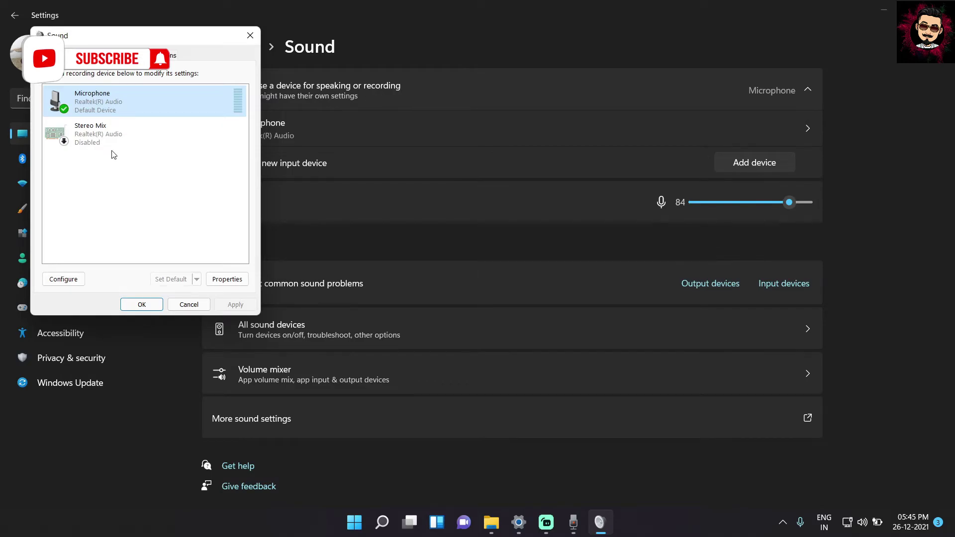
pyautogui.click(143, 304)
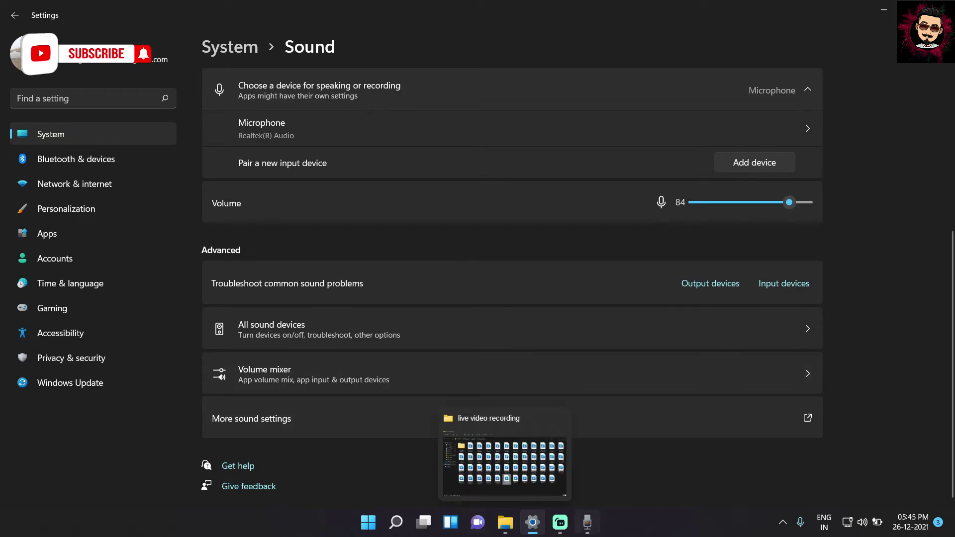
# Minimize the Settings window to return to the desktop
pyautogui.moveTo(583, 526)
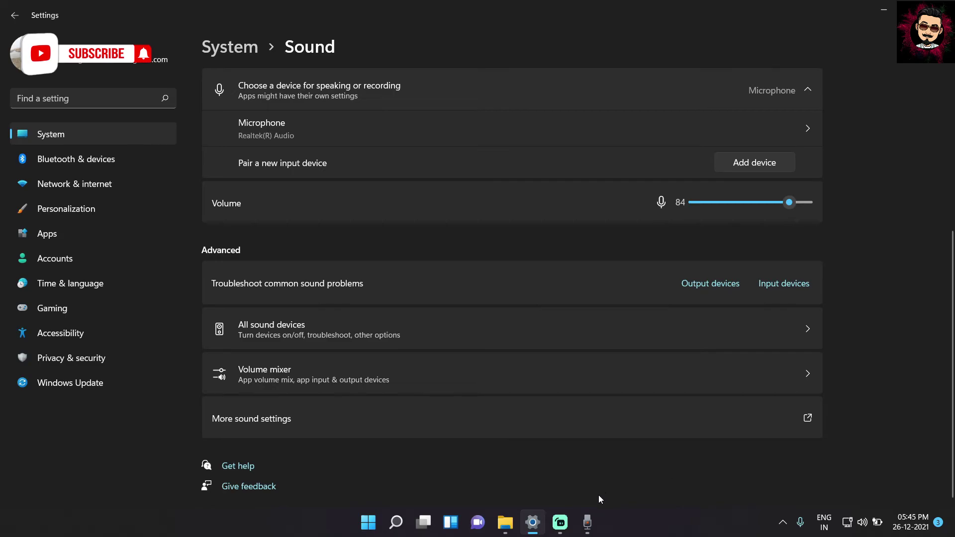
pyautogui.click(877, 14)
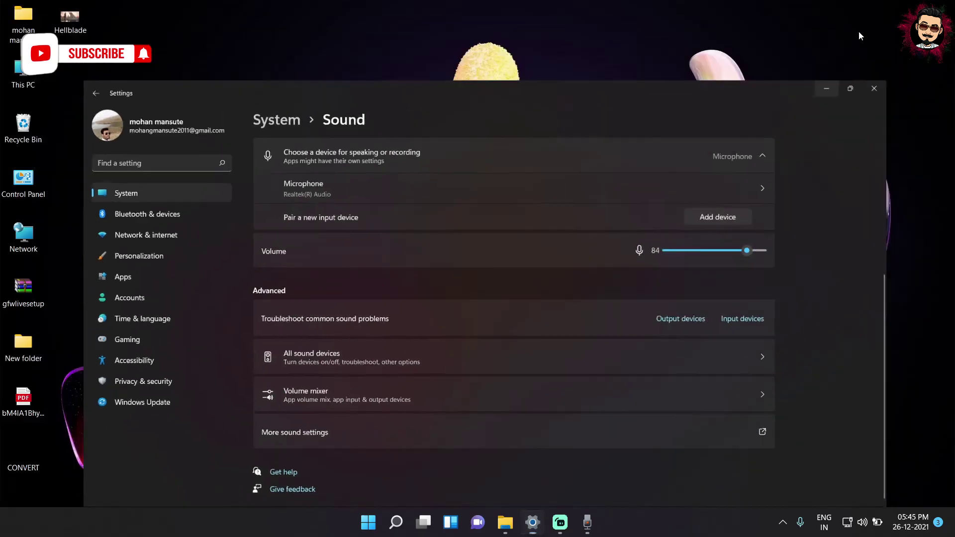
pyautogui.click(532, 522)
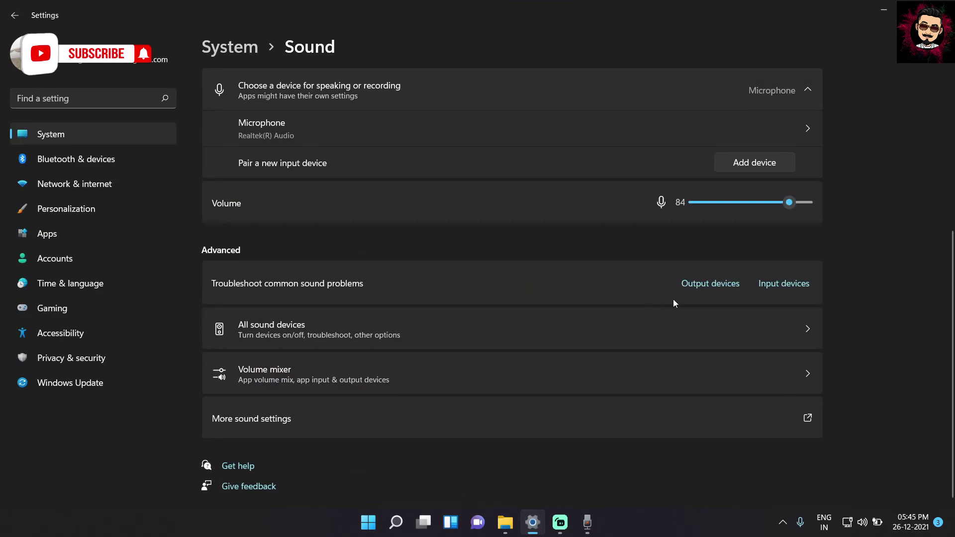
pyautogui.click(883, 10)
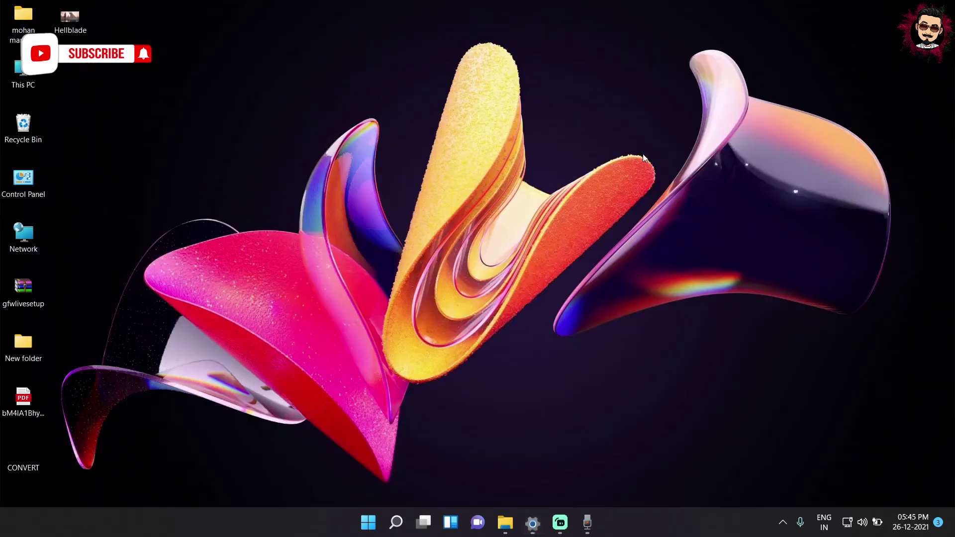